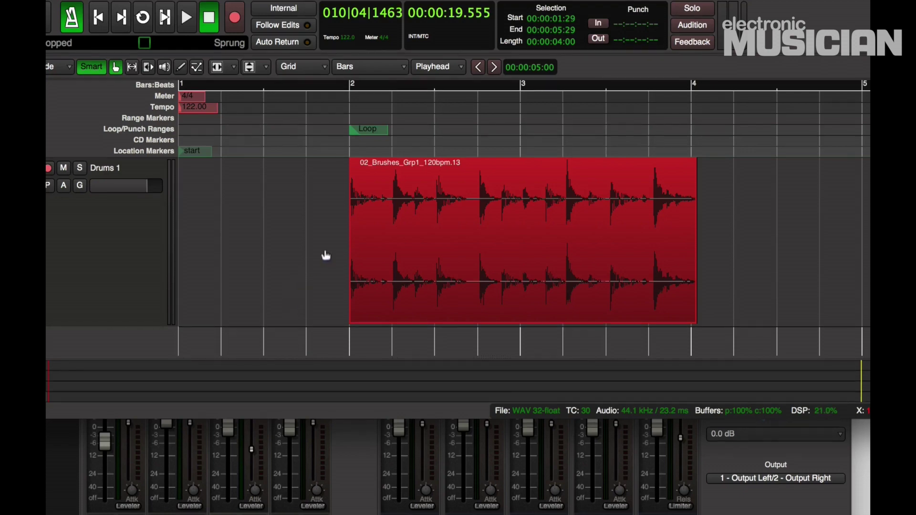
Time-stretch the Brushes drum loop so it ends exactly at bar 4
{"action": "mouse_move", "coordinate": [490, 268]}
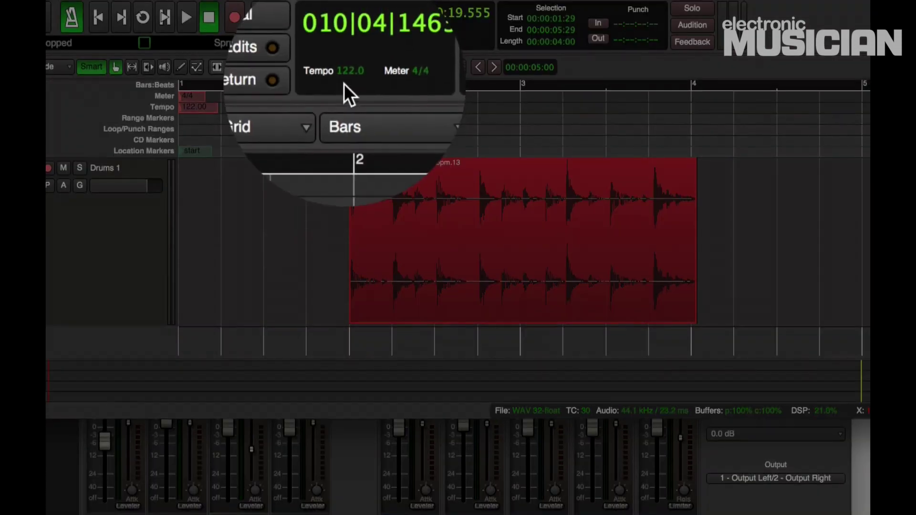
{"action": "mouse_move", "coordinate": [599, 192]}
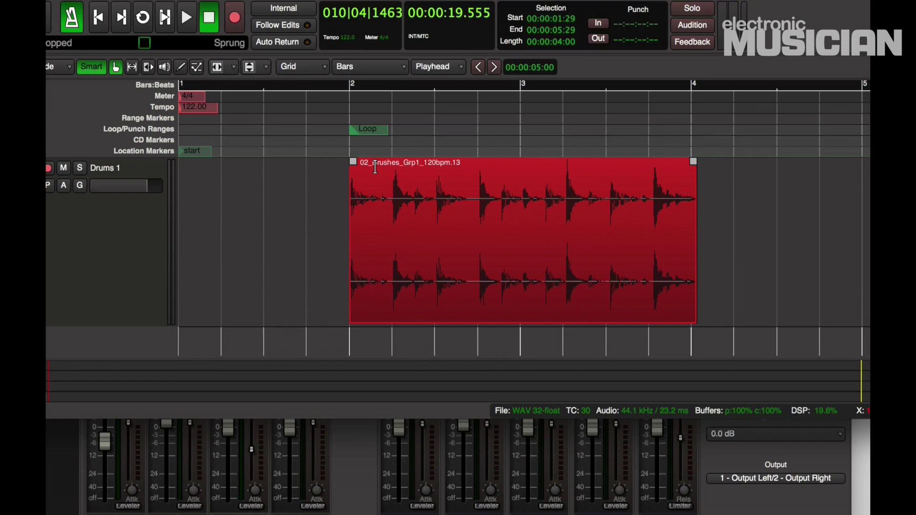
{"action": "left_click", "coordinate": [147, 68]}
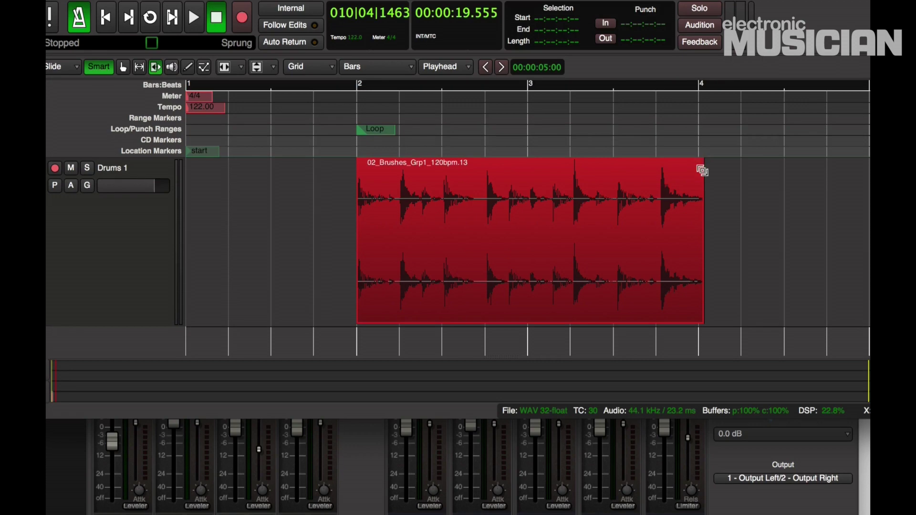
{"action": "left_click_drag", "start_coordinate": [701, 173], "coordinate": [692, 177]}
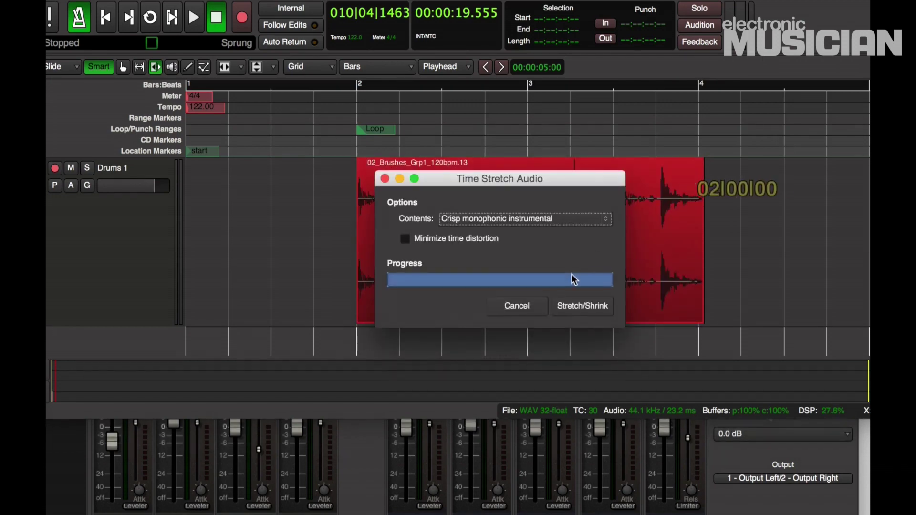
{"action": "left_click", "coordinate": [574, 305]}
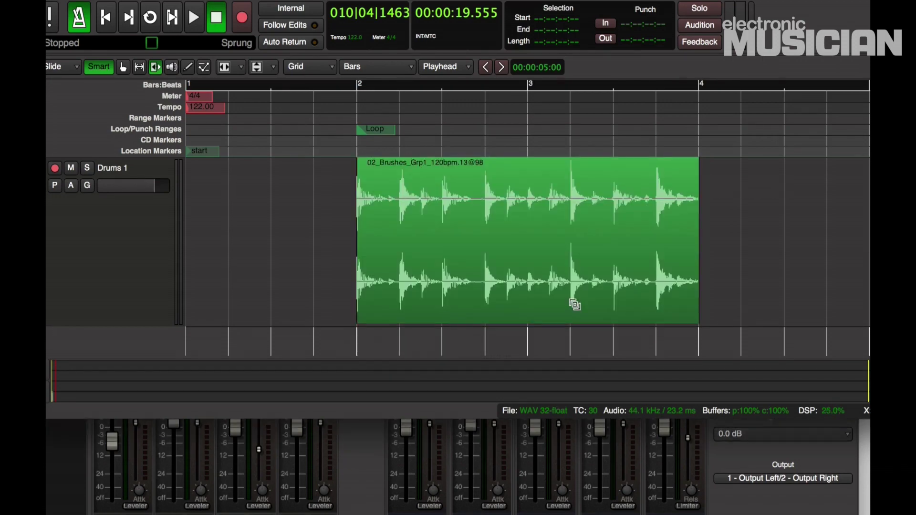
Set the snap mode to Grid
{"action": "left_click", "coordinate": [313, 66]}
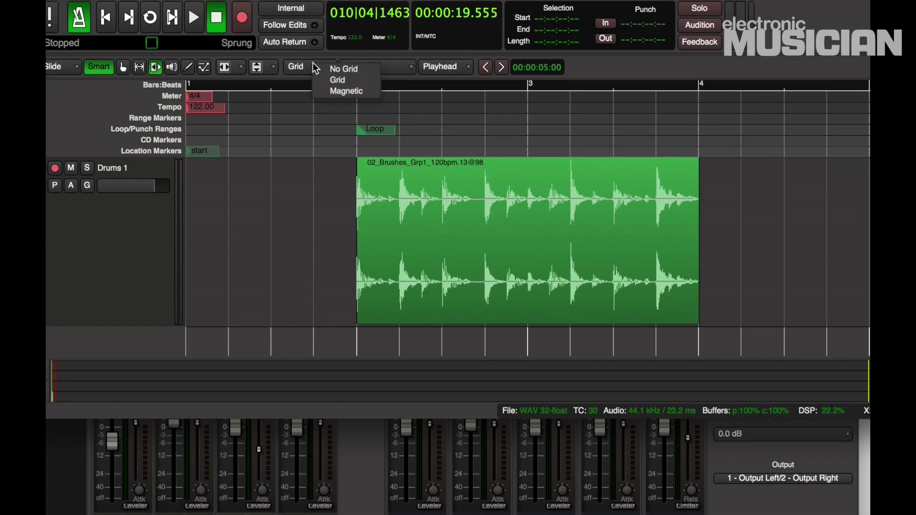
{"action": "left_click", "coordinate": [328, 80]}
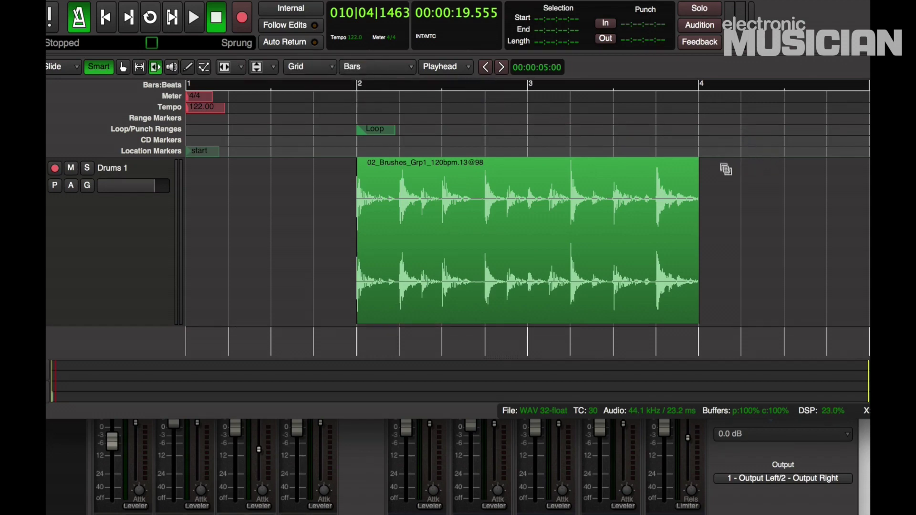
{"action": "scroll", "coordinate": [536, 108], "scroll_direction": "down", "scroll_amount": 1}
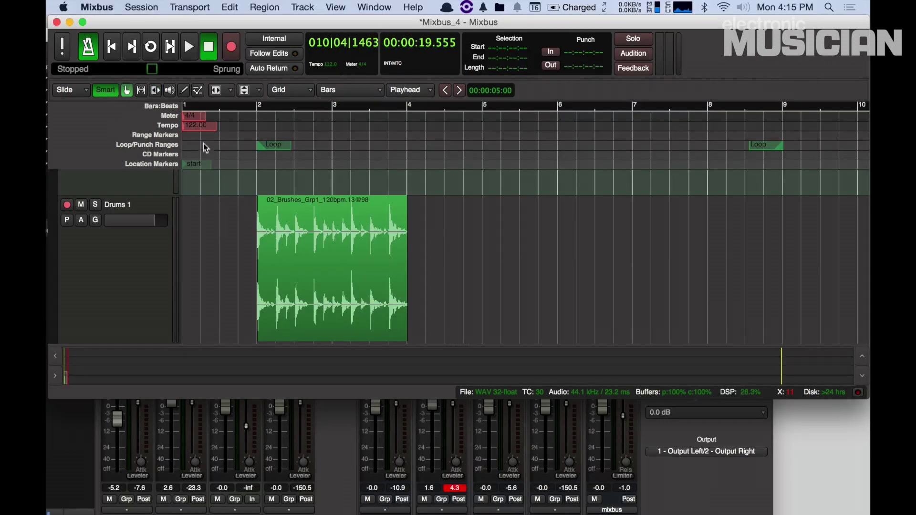
Copy the drum loop to bar 4, enlarge the Bass track, and open its Dynamic Acoustic Bass plugin
{"action": "left_click_drag", "start_coordinate": [341, 335], "coordinate": [500, 331]}
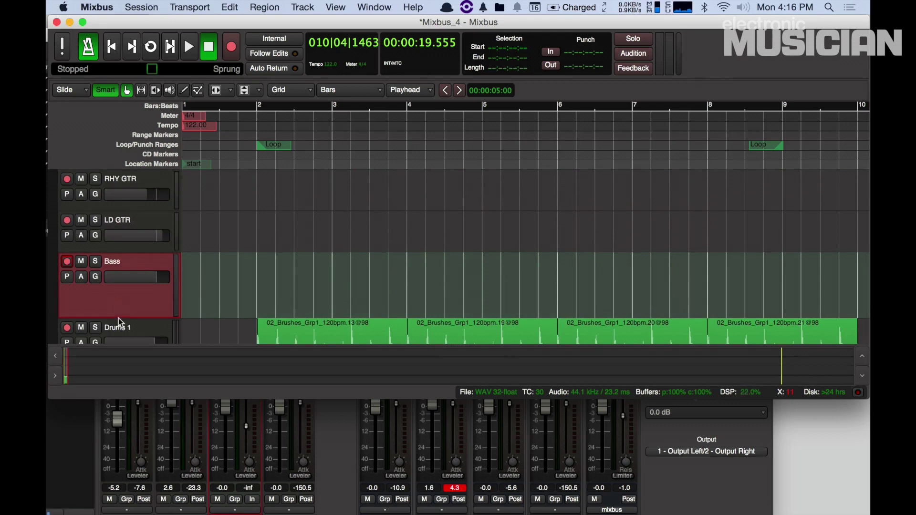
{"action": "left_click_drag", "start_coordinate": [119, 316], "coordinate": [126, 369]}
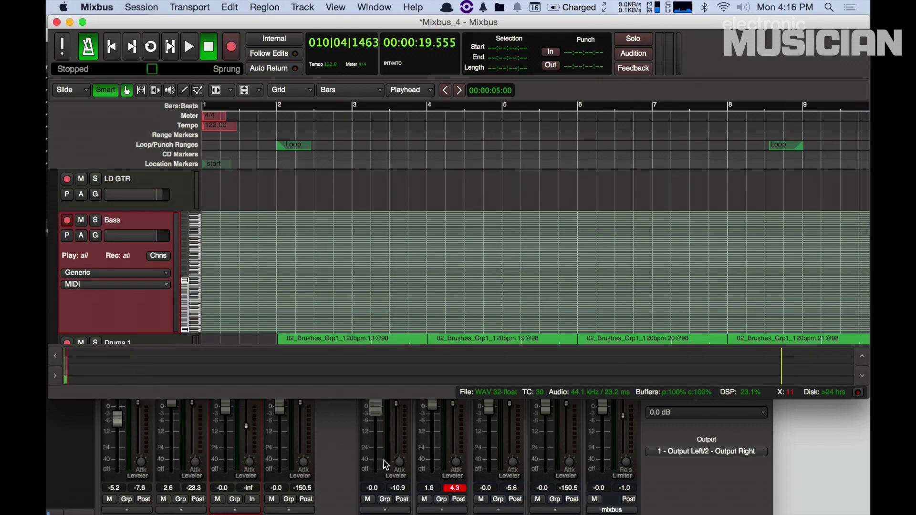
{"action": "key", "text": "alt+m"}
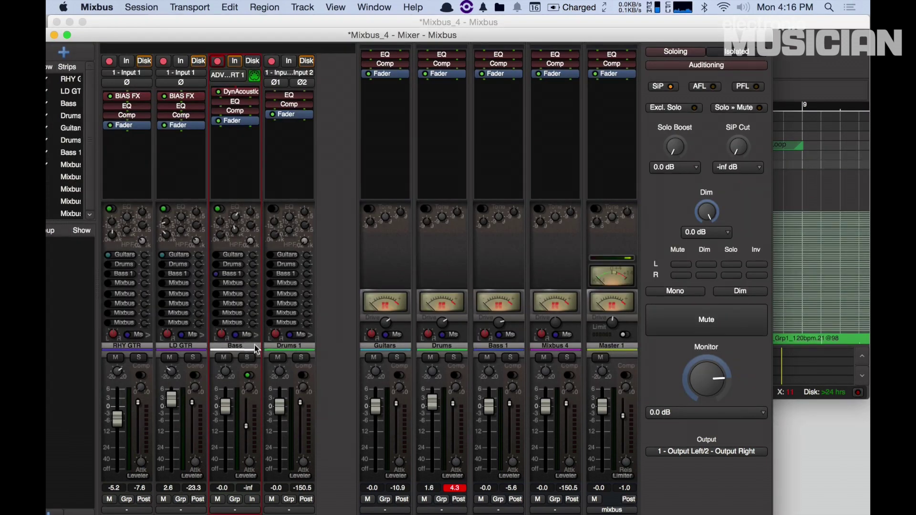
{"action": "double_click", "coordinate": [236, 91]}
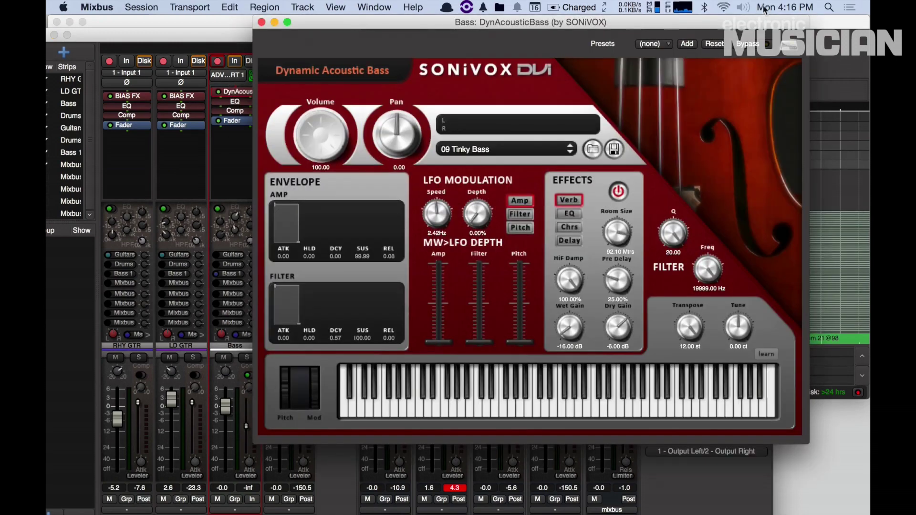
{"action": "left_click", "coordinate": [851, 54]}
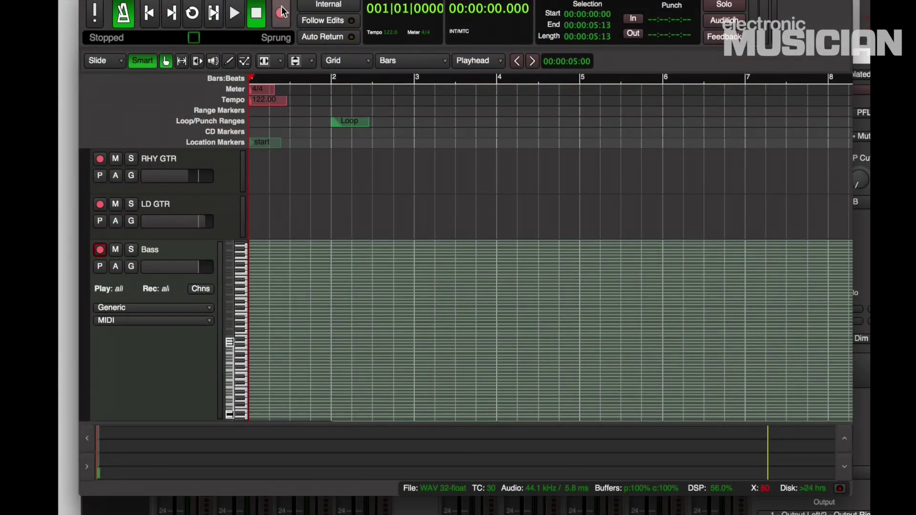
Record a MIDI bass part on the Bass track
{"action": "left_click", "coordinate": [281, 12]}
{"action": "left_click", "coordinate": [234, 13]}
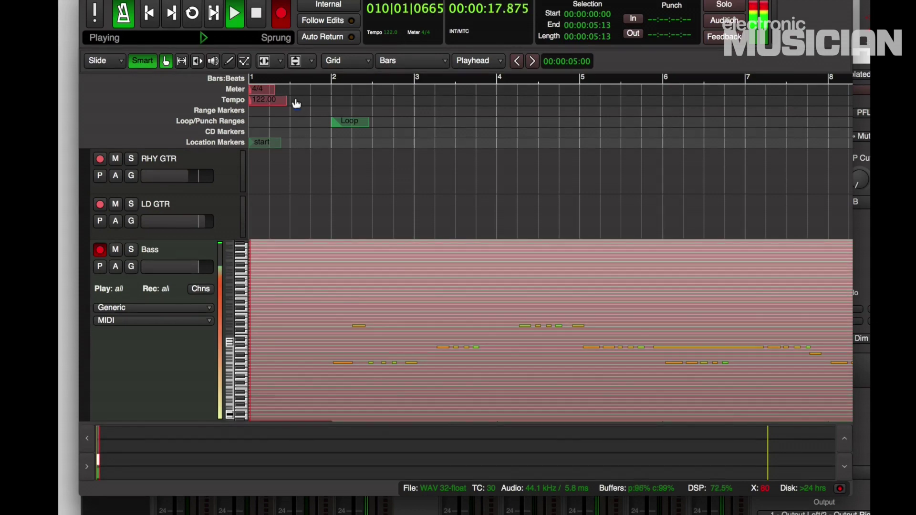
{"action": "key", "text": "space"}
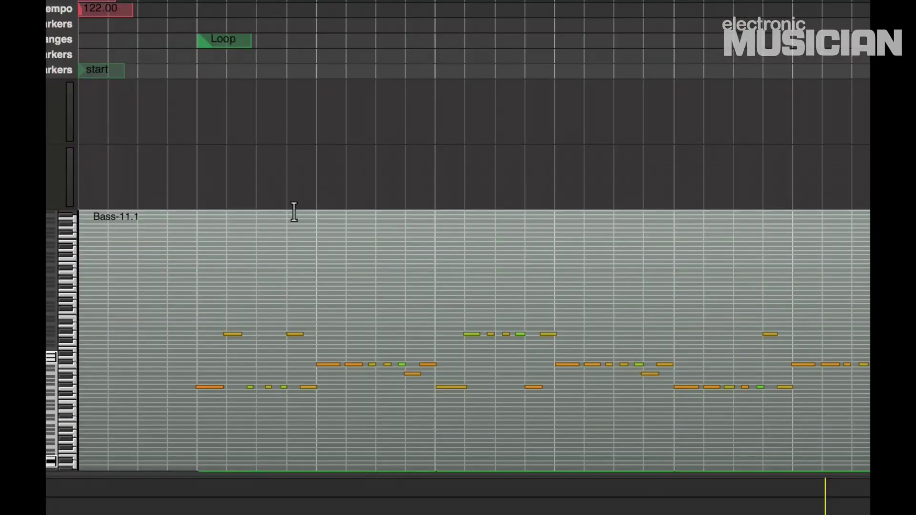
Move the misplaced bass note later and one semitone lower
{"action": "scroll", "coordinate": [398, 241], "scroll_direction": "down", "scroll_amount": 2}
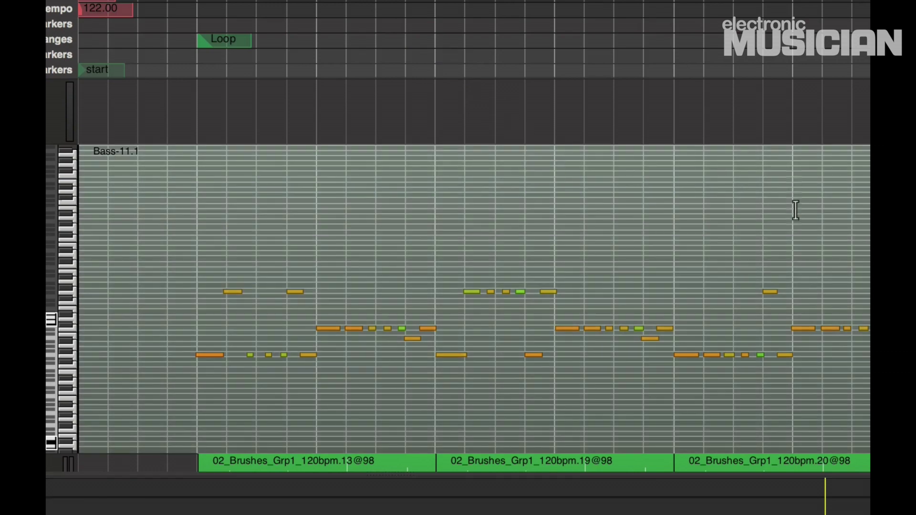
{"action": "scroll", "coordinate": [795, 210], "scroll_direction": "right", "scroll_amount": 10}
{"action": "scroll", "coordinate": [796, 210], "scroll_direction": "down", "scroll_amount": 3}
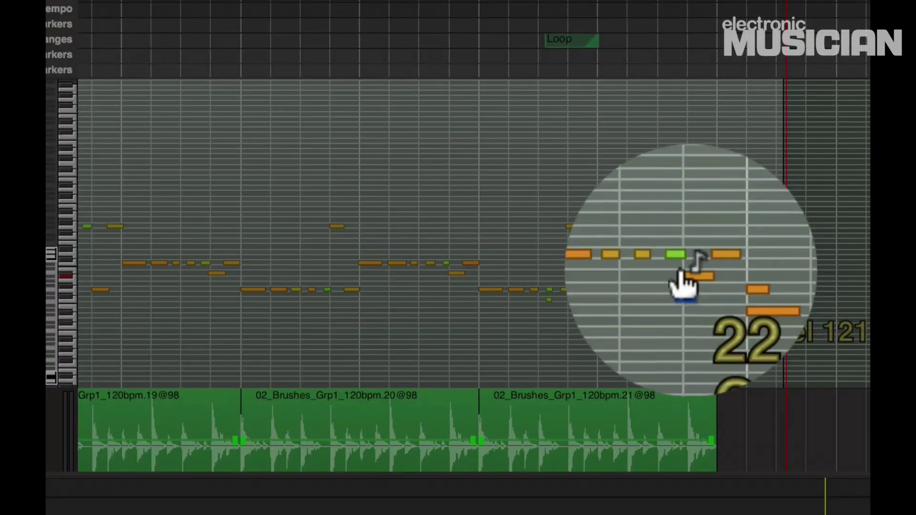
{"action": "left_click", "coordinate": [693, 274]}
{"action": "left_click_drag", "start_coordinate": [681, 269], "coordinate": [719, 274]}
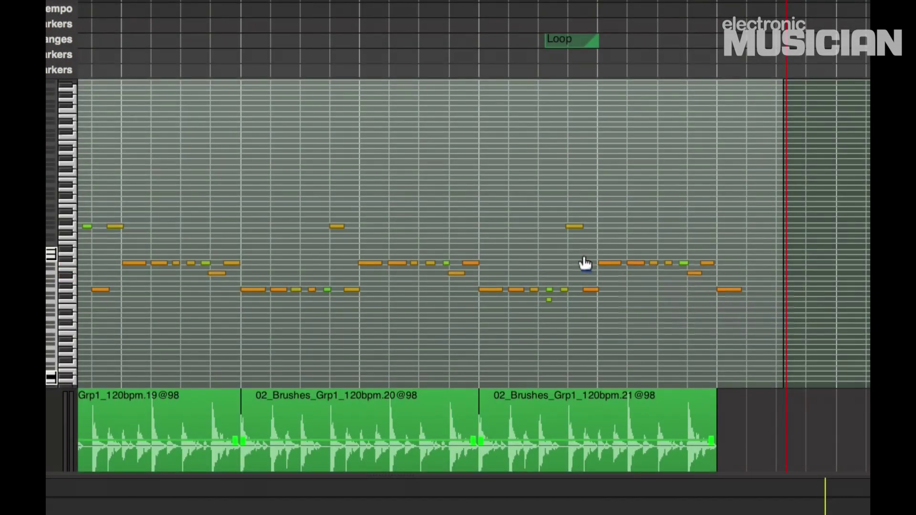
{"action": "mouse_move", "coordinate": [544, 292]}
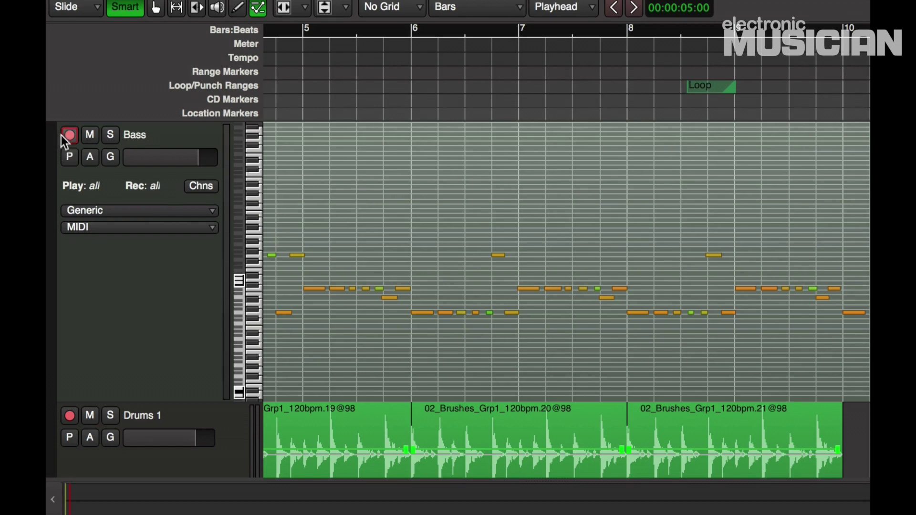
Select the RHY GTR track and show the mixer
{"action": "scroll", "coordinate": [187, 132], "scroll_direction": "up", "scroll_amount": 3}
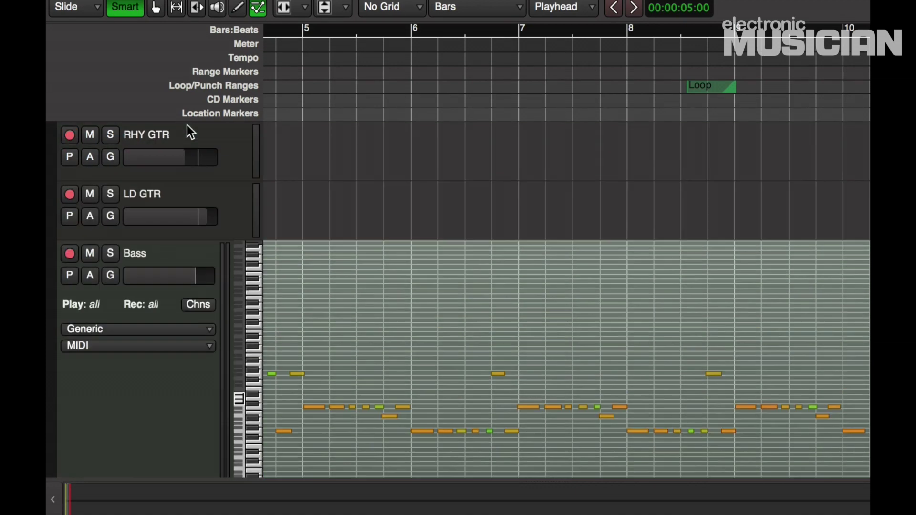
{"action": "left_click", "coordinate": [165, 132]}
{"action": "key", "text": "alt+m"}
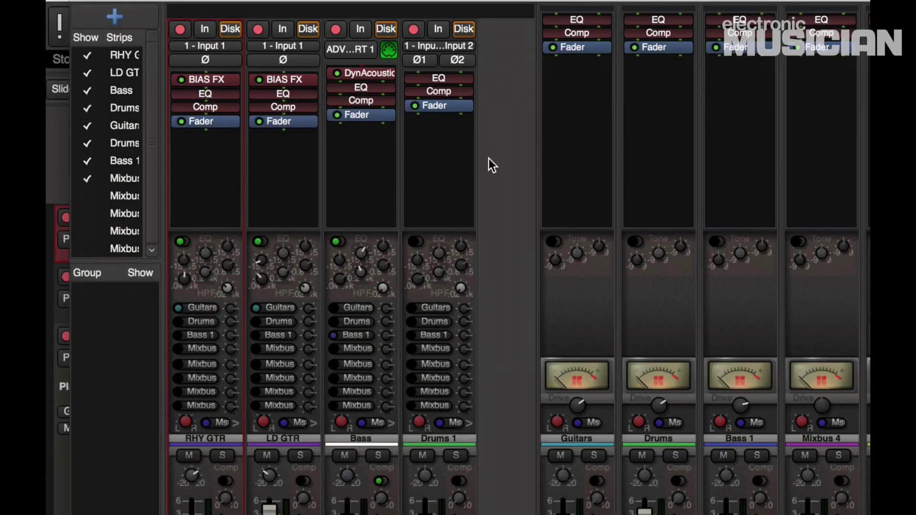
Disconnect RHY GTR from 'in 1 - Input 1', then return to the editor
{"action": "left_click", "coordinate": [208, 50]}
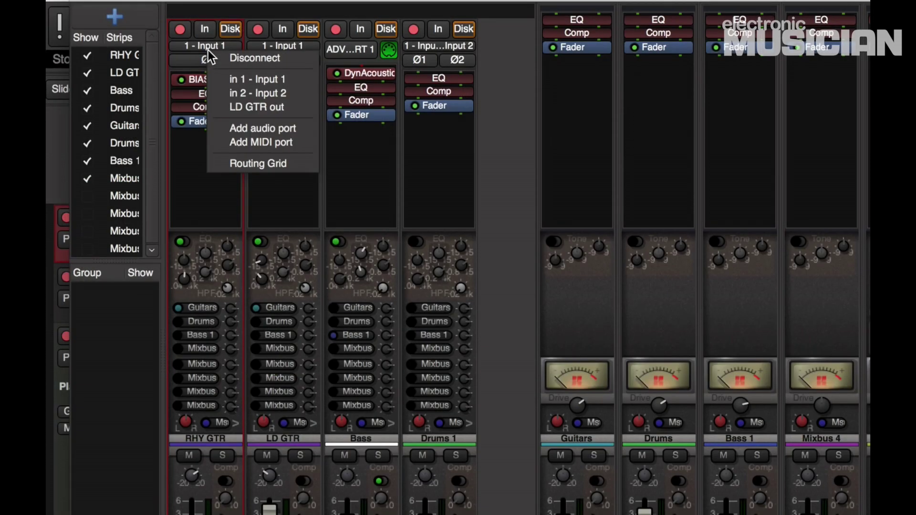
{"action": "left_click", "coordinate": [222, 78]}
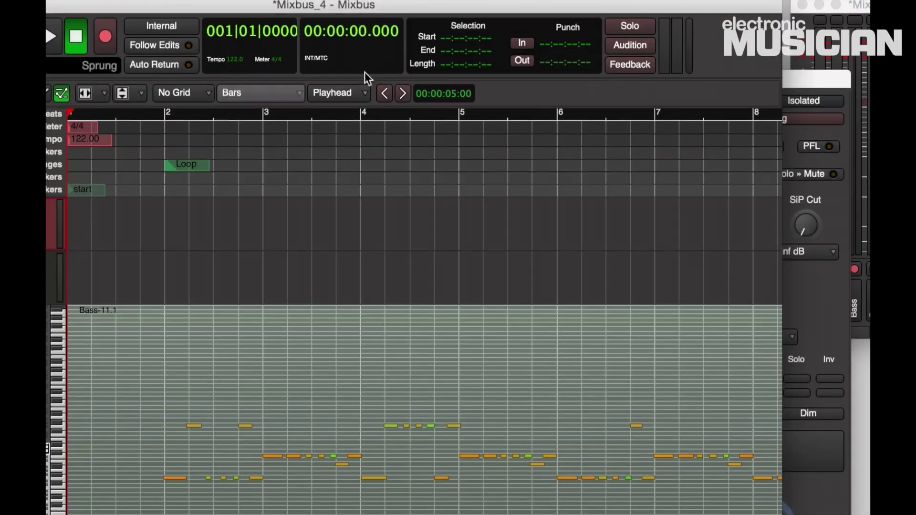
{"action": "left_click", "coordinate": [819, 7]}
Play the session to check levels, stopping at 002|03|1556
{"action": "left_click_drag", "start_coordinate": [820, 6], "coordinate": [802, 7]}
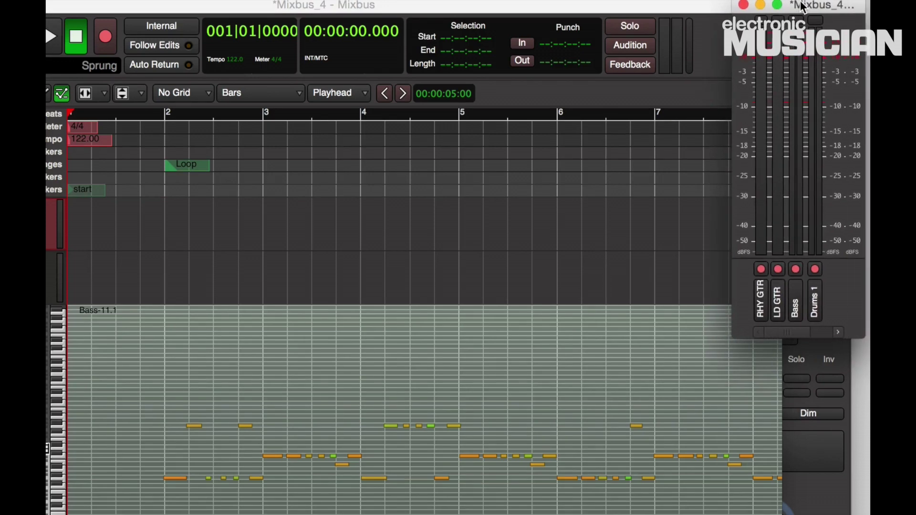
{"action": "key", "text": "space"}
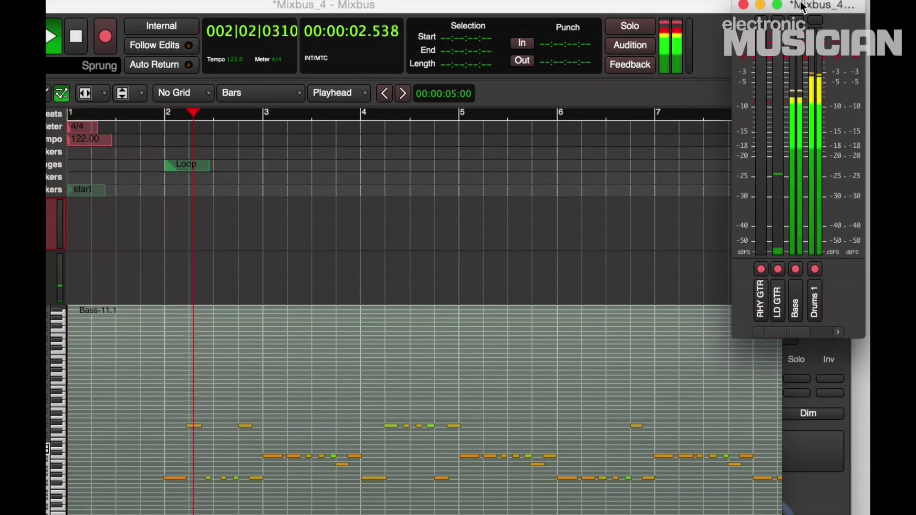
{"action": "key", "text": "space"}
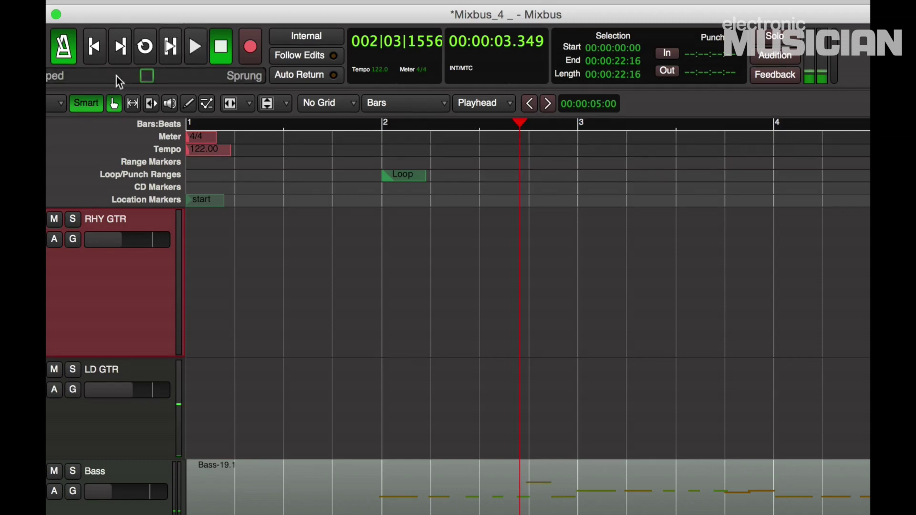
Record a rhythm guitar take on RHY GTR from the start, then begin a lead take on LD GTR
{"action": "key", "text": "Home"}
{"action": "key", "text": "shift+r"}
{"action": "left_click", "coordinate": [192, 47]}
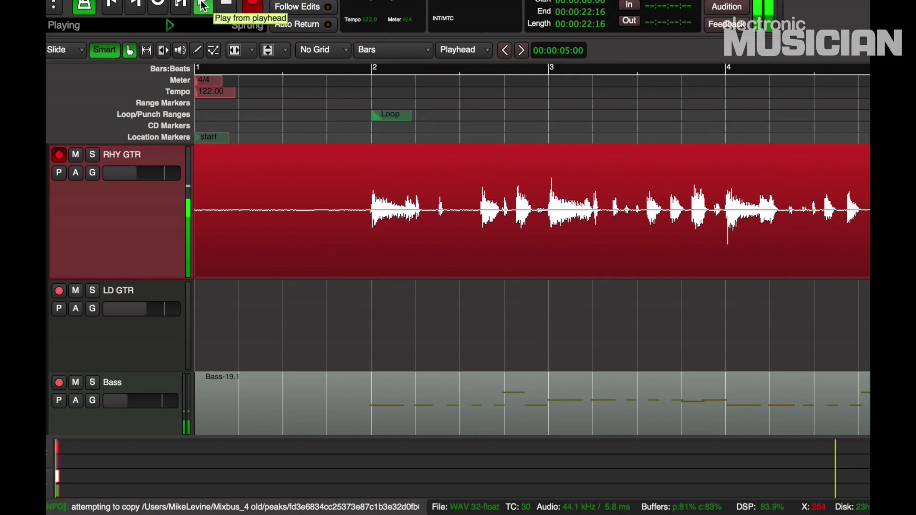
{"action": "left_click", "coordinate": [226, 4]}
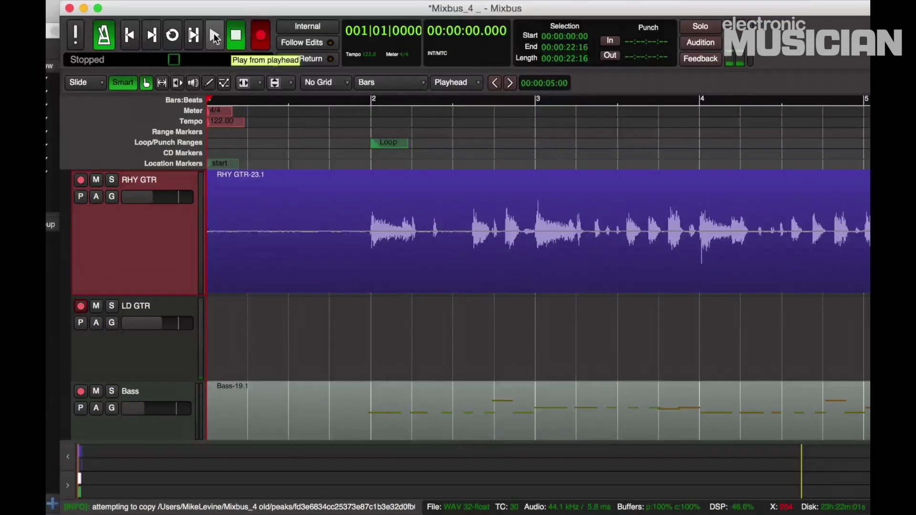
{"action": "left_click", "coordinate": [214, 34]}
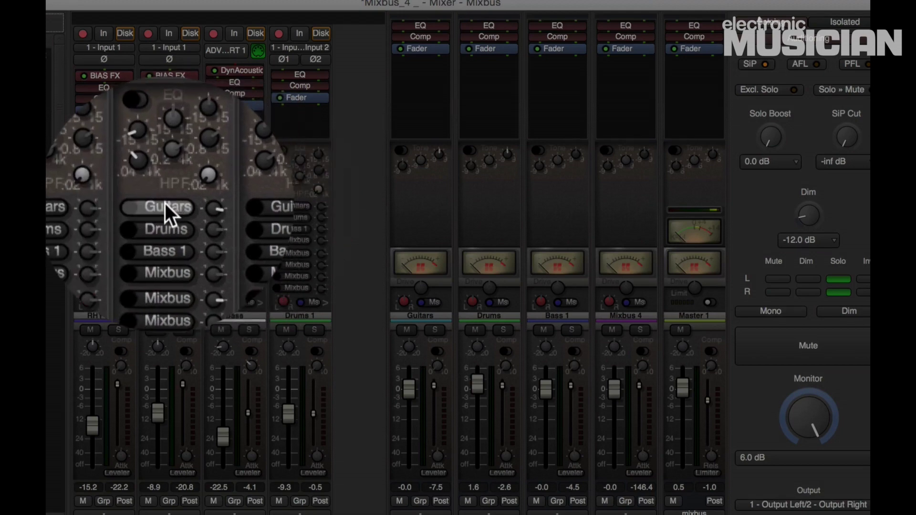
Send LD GTR to the Guitars bus and Drums 1 to the Drums bus, leaving Bass's sixth mixbus send off
{"action": "left_click", "coordinate": [165, 205]}
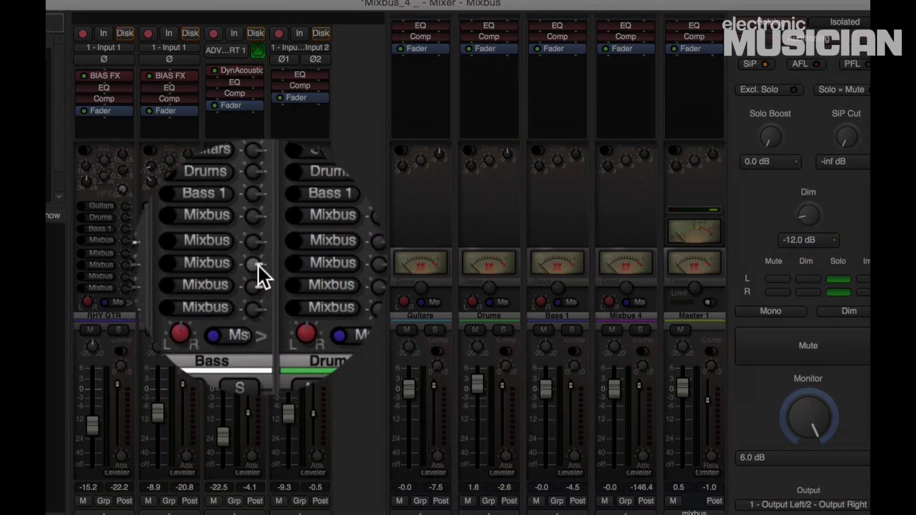
{"action": "scroll", "coordinate": [257, 265], "scroll_direction": "up", "scroll_amount": 3}
{"action": "left_click", "coordinate": [233, 263]}
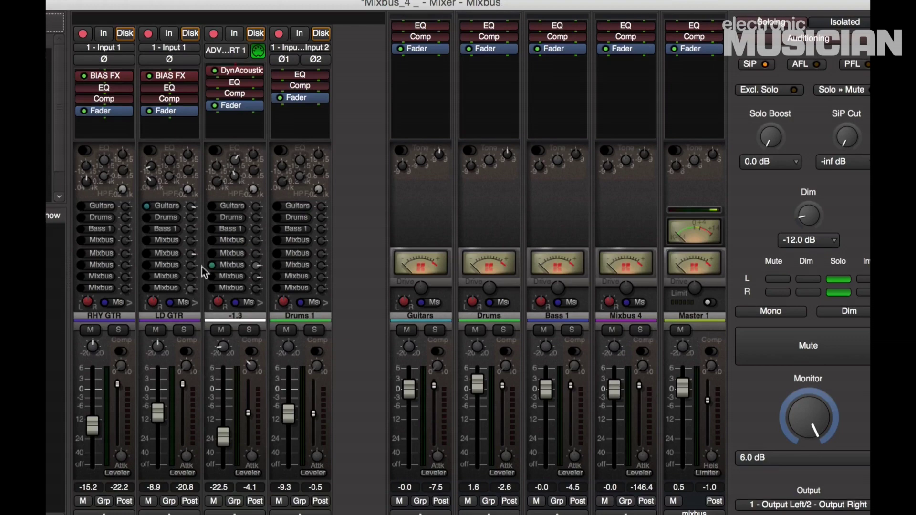
{"action": "left_click", "coordinate": [228, 264]}
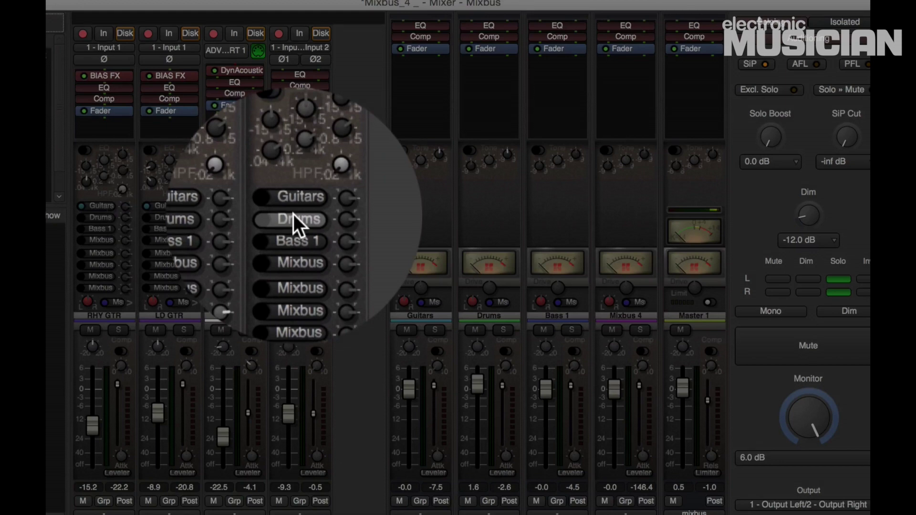
{"action": "left_click", "coordinate": [293, 215]}
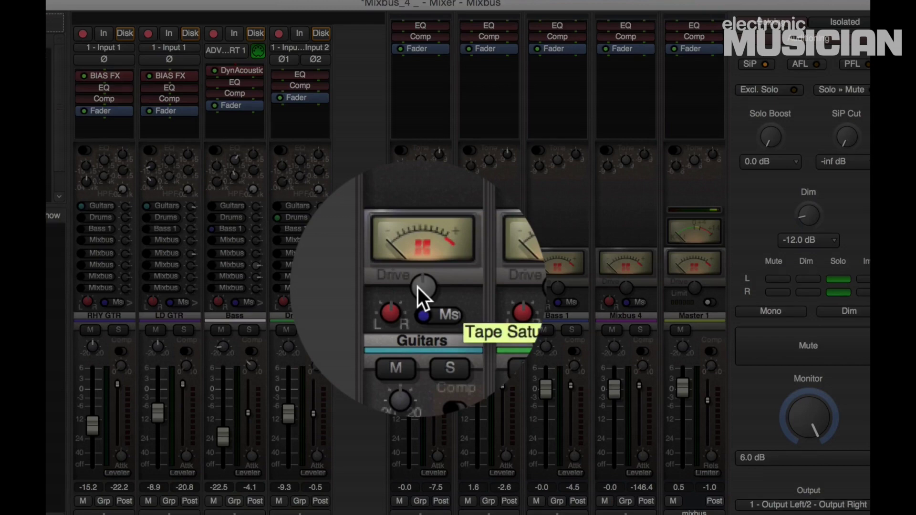
Set the Guitars bus tape drive to -9.5 and adjust the Drums bus drive
{"action": "mouse_move", "coordinate": [417, 287]}
{"action": "left_mouse_down"}
{"action": "mouse_move", "coordinate": [425, 251]}
{"action": "mouse_move", "coordinate": [411, 282]}
{"action": "left_mouse_up"}
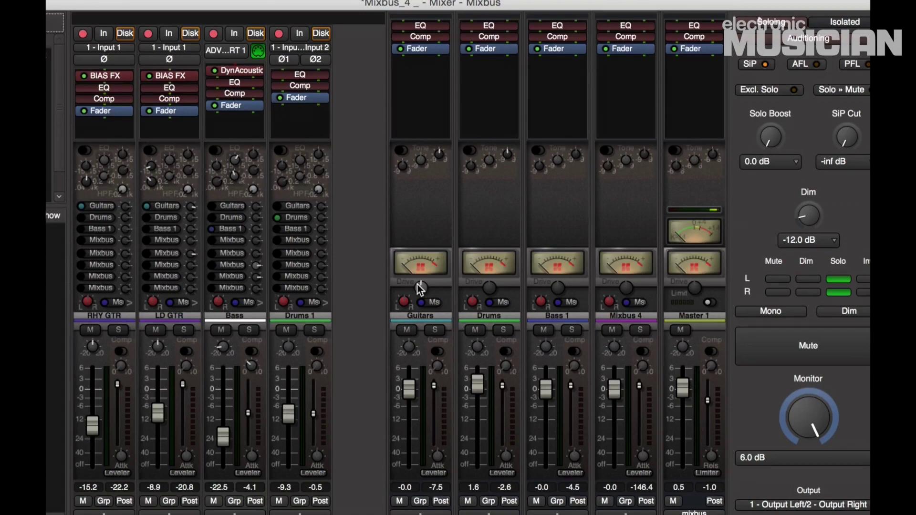
{"action": "left_click_drag", "start_coordinate": [417, 285], "coordinate": [419, 288]}
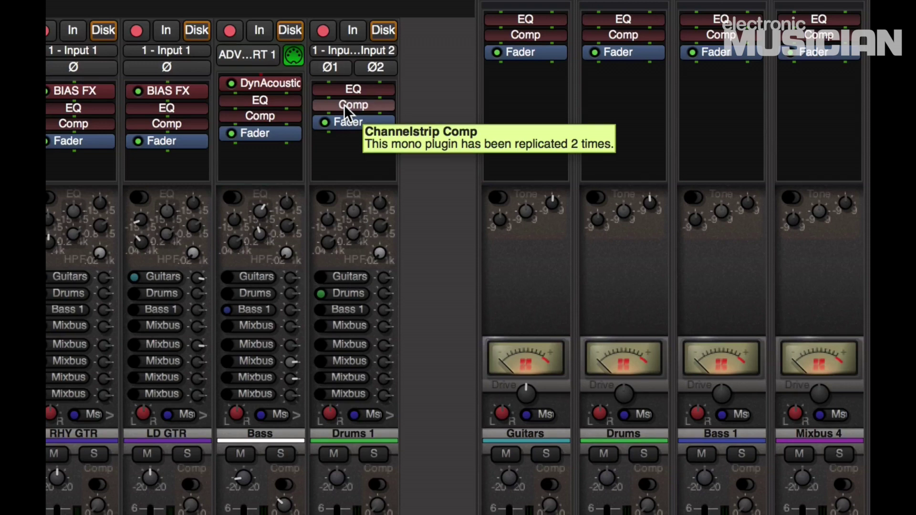
{"action": "right_click", "coordinate": [344, 145]}
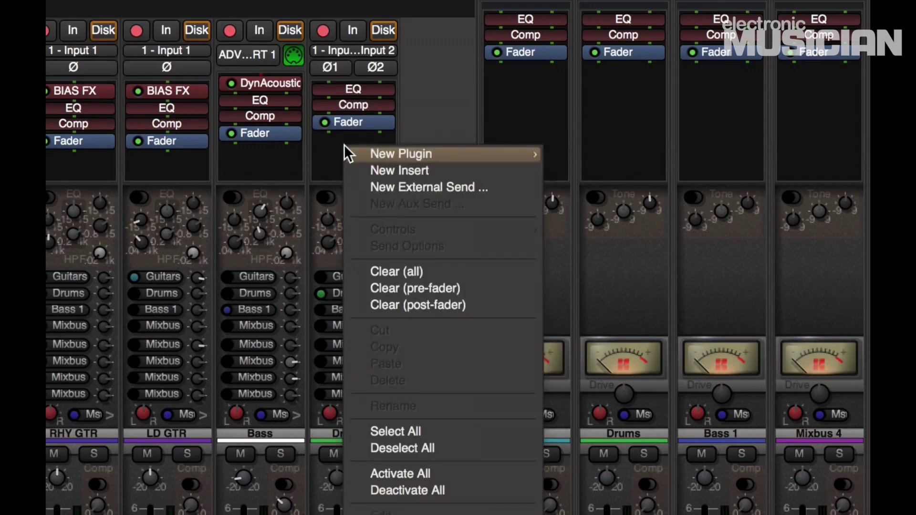
{"action": "mouse_move", "coordinate": [345, 145]}
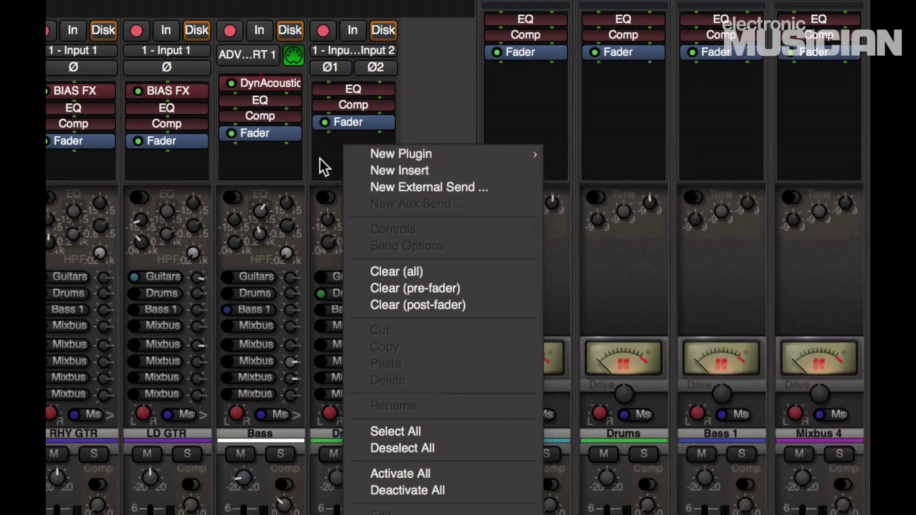
{"action": "left_click", "coordinate": [319, 158]}
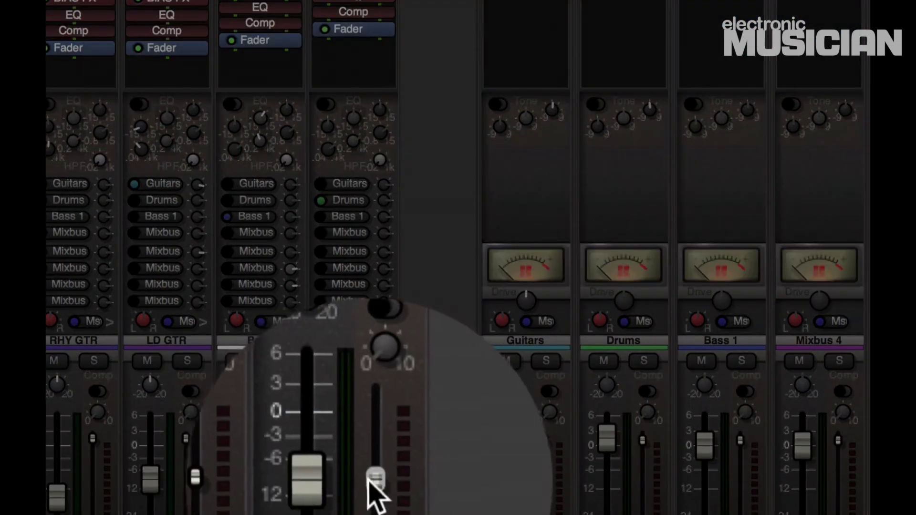
{"action": "left_click", "coordinate": [372, 478]}
{"action": "mouse_move", "coordinate": [341, 377]}
{"action": "left_mouse_down"}
{"action": "mouse_move", "coordinate": [337, 403]}
{"action": "mouse_move", "coordinate": [342, 393]}
{"action": "left_mouse_up"}
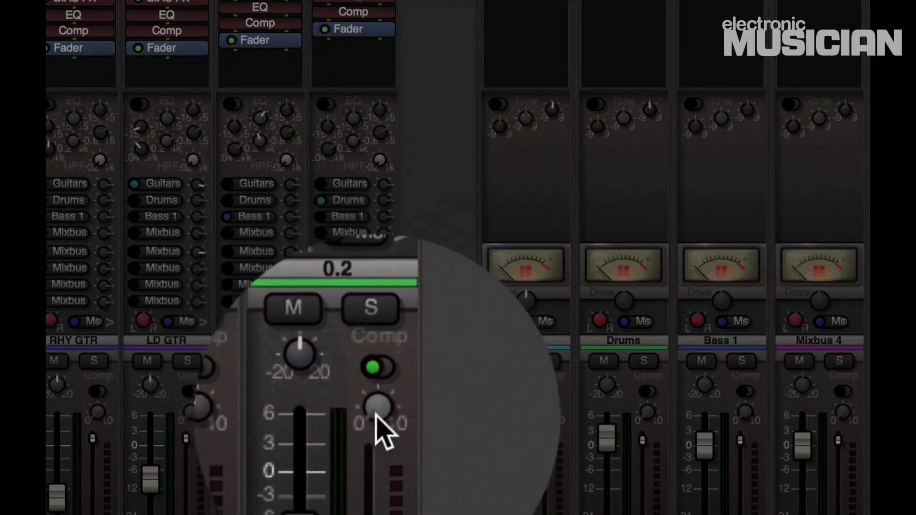
{"action": "left_click_drag", "start_coordinate": [378, 423], "coordinate": [380, 409]}
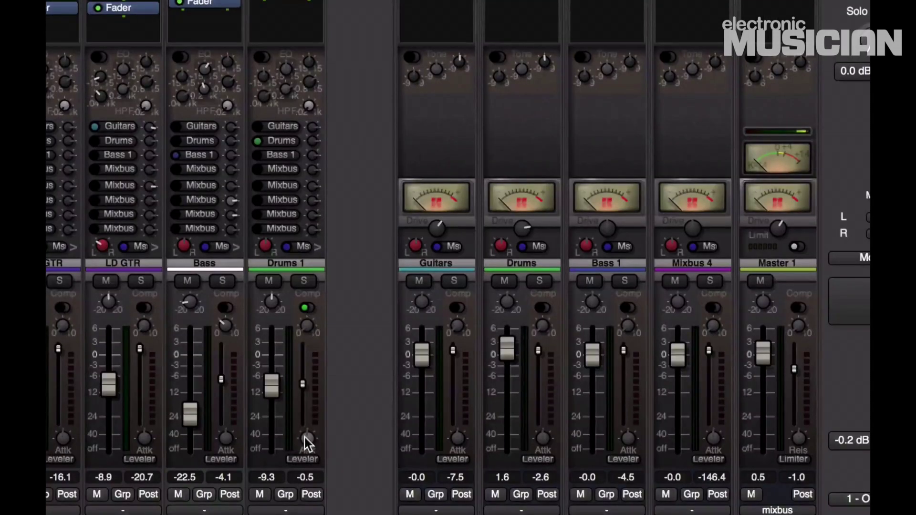
{"action": "left_click", "coordinate": [301, 459]}
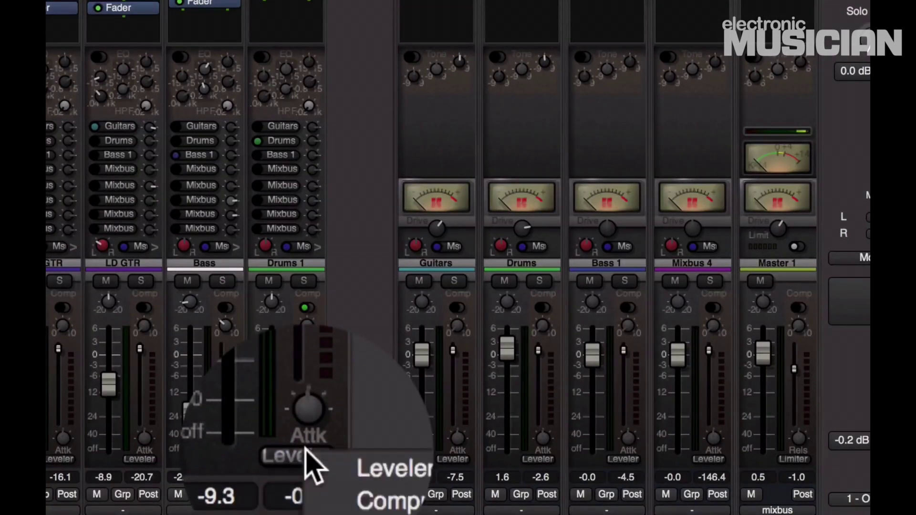
{"action": "left_click", "coordinate": [325, 451]}
{"action": "left_click", "coordinate": [305, 446]}
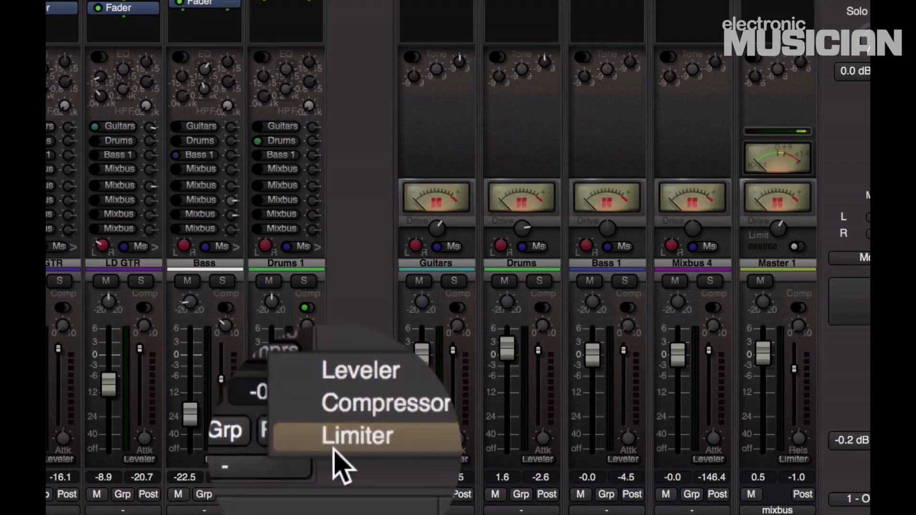
{"action": "left_click", "coordinate": [341, 469]}
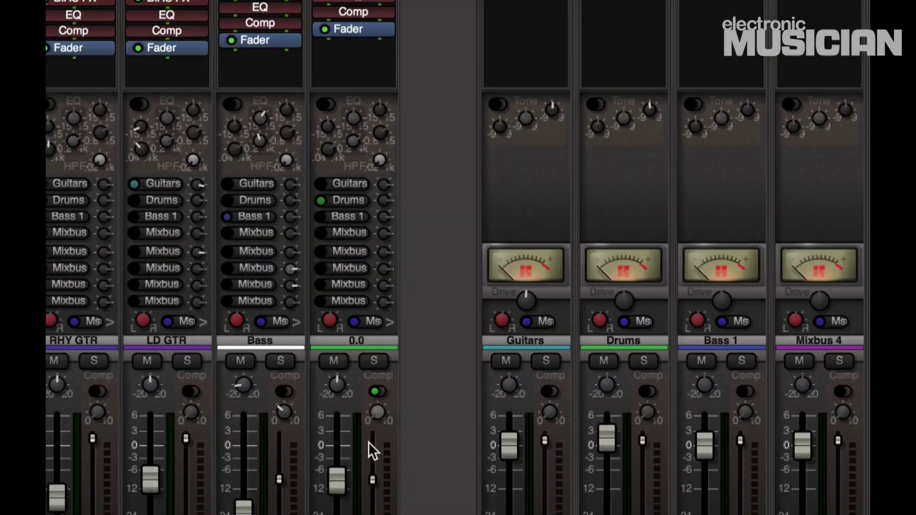
{"action": "left_click", "coordinate": [383, 393]}
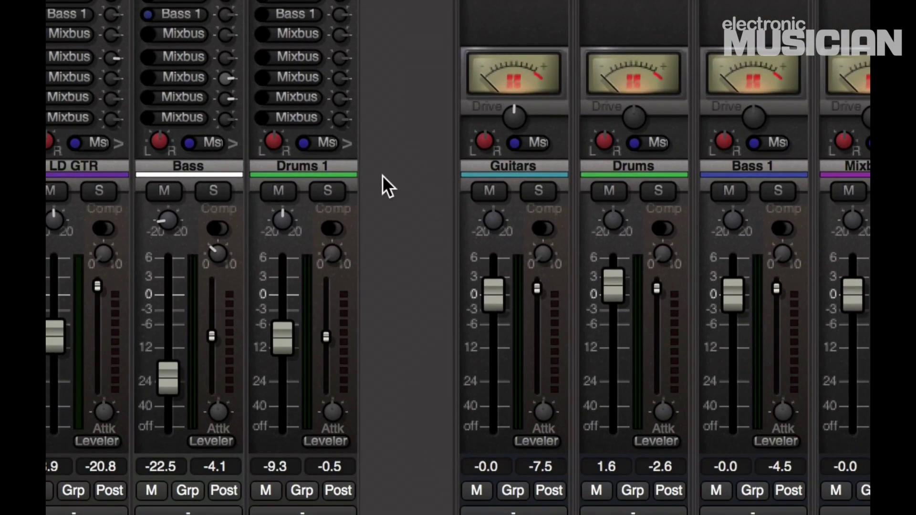
{"action": "left_click", "coordinate": [321, 441]}
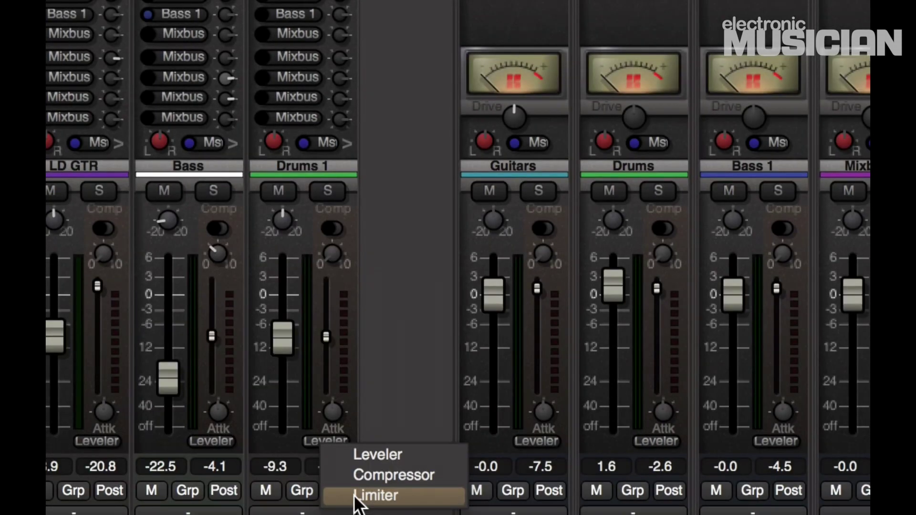
{"action": "left_click", "coordinate": [368, 453]}
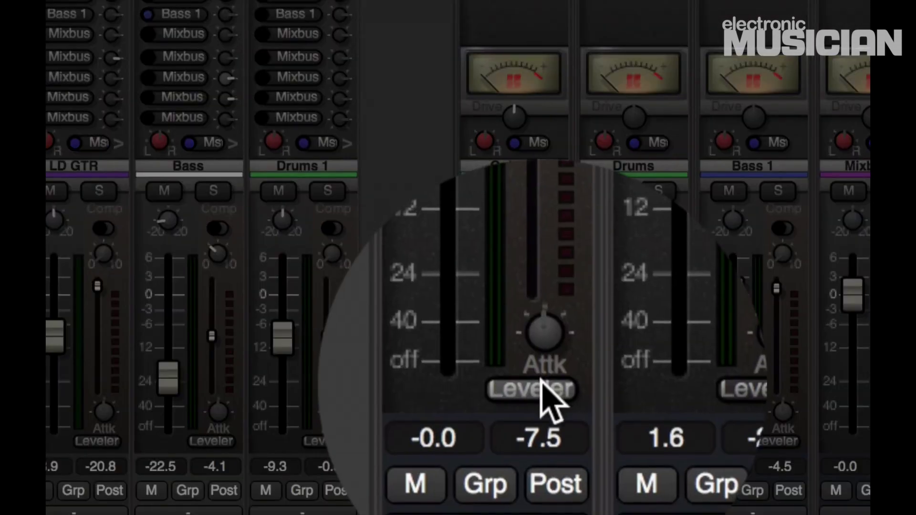
{"action": "left_click", "coordinate": [538, 441]}
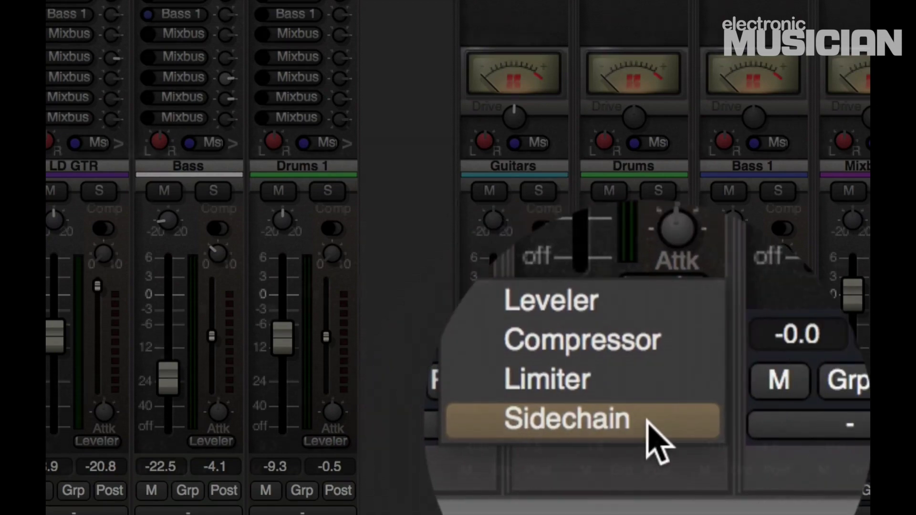
{"action": "left_click", "coordinate": [313, 230]}
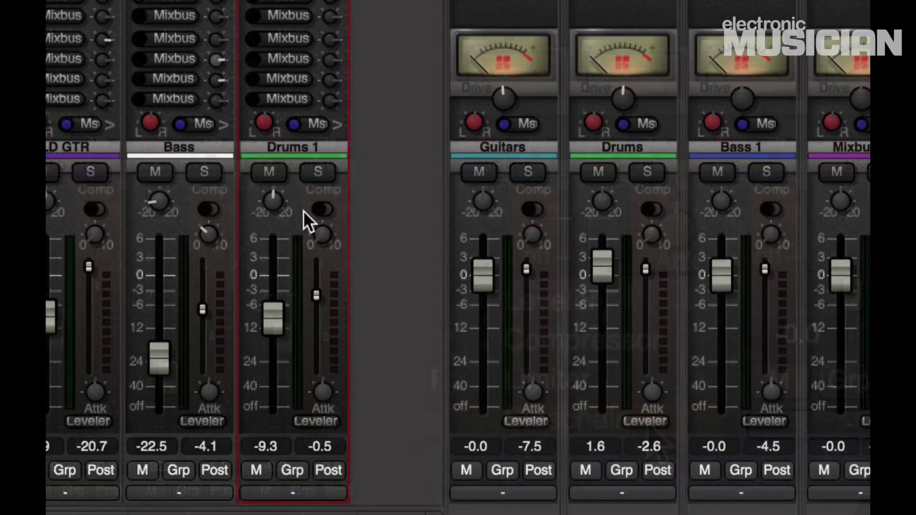
Solo Drums 1 and lower its compressor threshold to about -18.5
{"action": "left_click", "coordinate": [316, 174]}
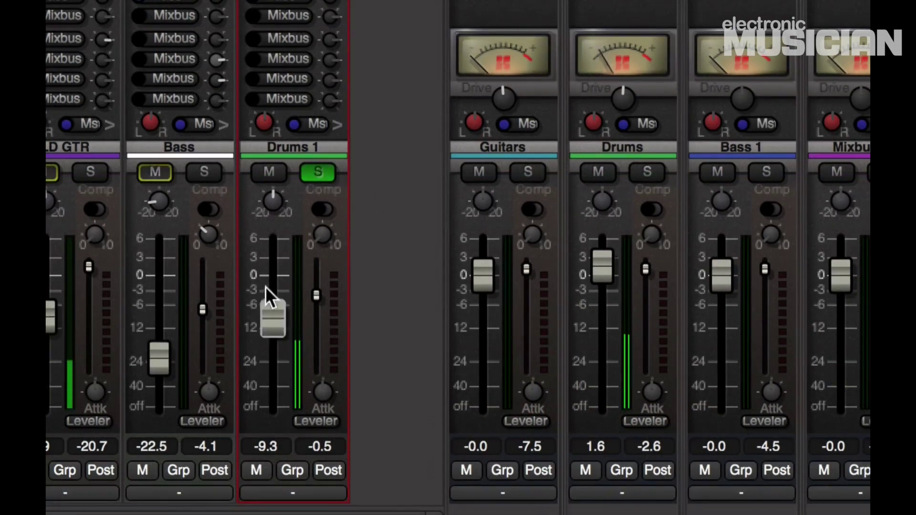
{"action": "left_click_drag", "start_coordinate": [319, 286], "coordinate": [325, 363]}
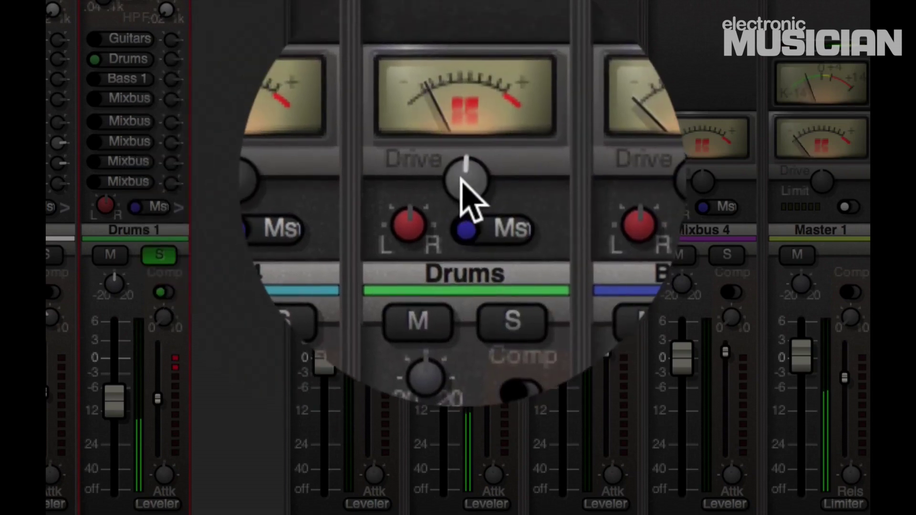
Raise the Drums bus tape drive to 2.0 and solo RHY GTR and LD GTR
{"action": "left_click_drag", "start_coordinate": [462, 185], "coordinate": [497, 64]}
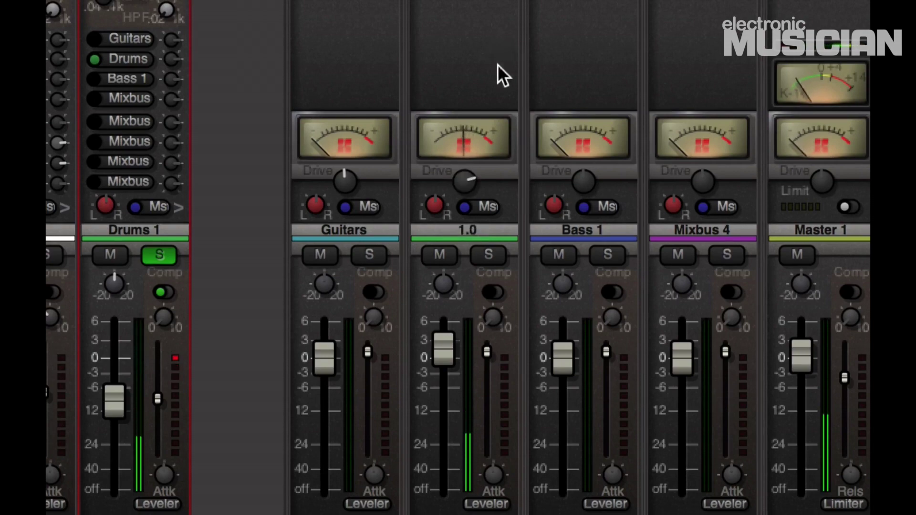
{"action": "left_click_drag", "start_coordinate": [460, 186], "coordinate": [461, 171]}
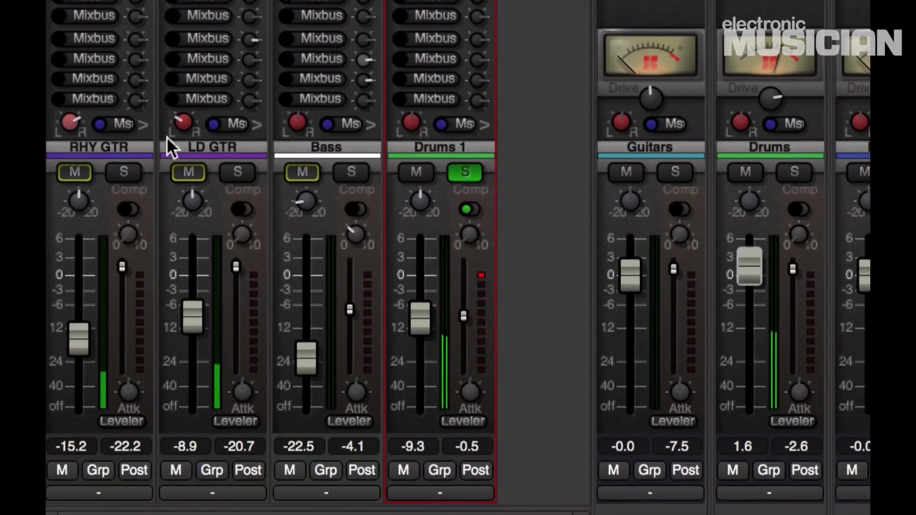
{"action": "left_click", "coordinate": [123, 172]}
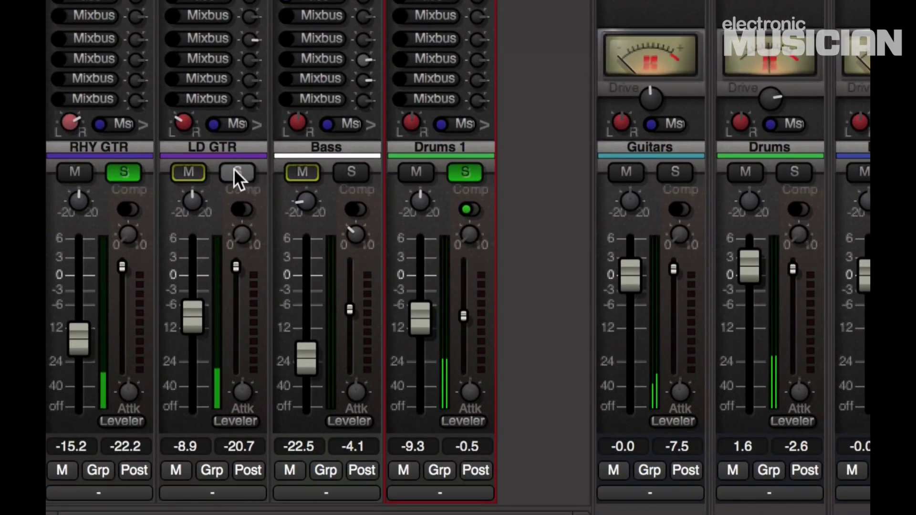
{"action": "left_click", "coordinate": [237, 173]}
Add tape drive to the Guitars bus, nudge the RHY GTR fader up, and unsolo Drums 1
{"action": "left_click_drag", "start_coordinate": [644, 95], "coordinate": [645, 66]}
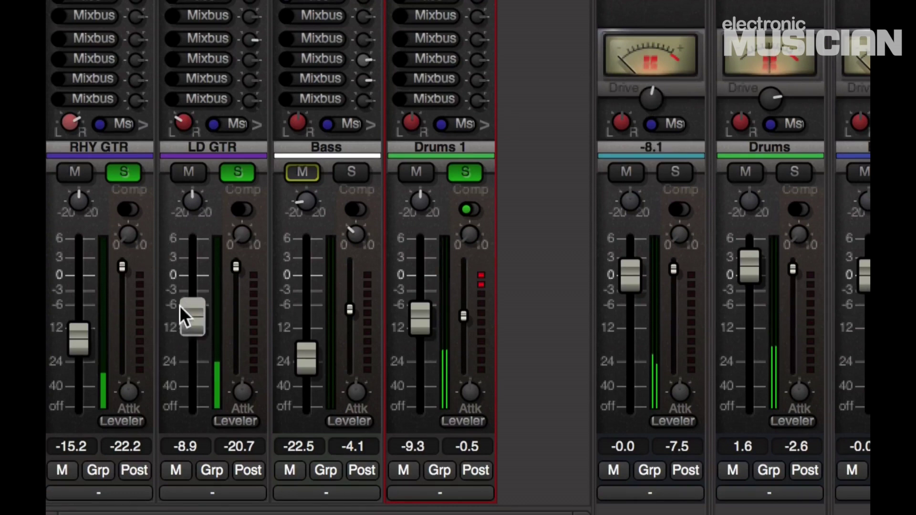
{"action": "left_click_drag", "start_coordinate": [73, 305], "coordinate": [77, 289]}
{"action": "scroll", "coordinate": [76, 289], "scroll_direction": "right", "scroll_amount": 5}
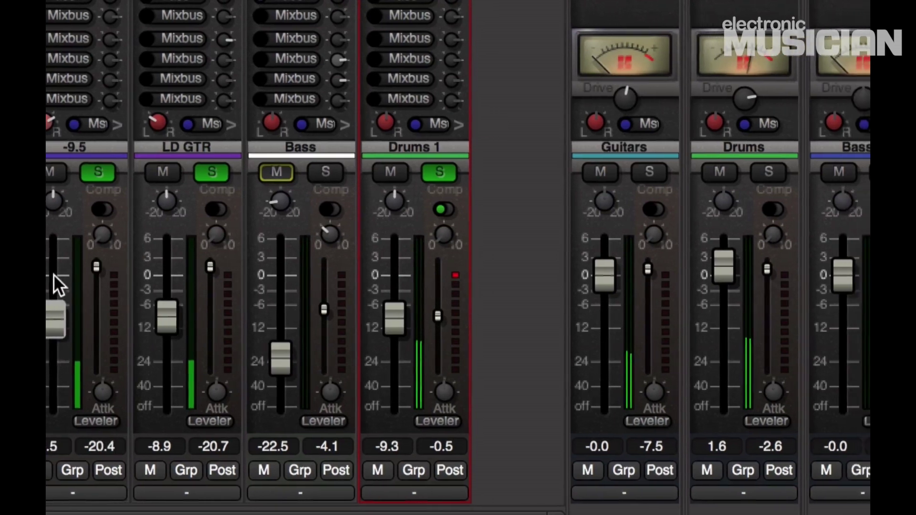
{"action": "scroll", "coordinate": [575, 90], "scroll_direction": "right", "scroll_amount": 10}
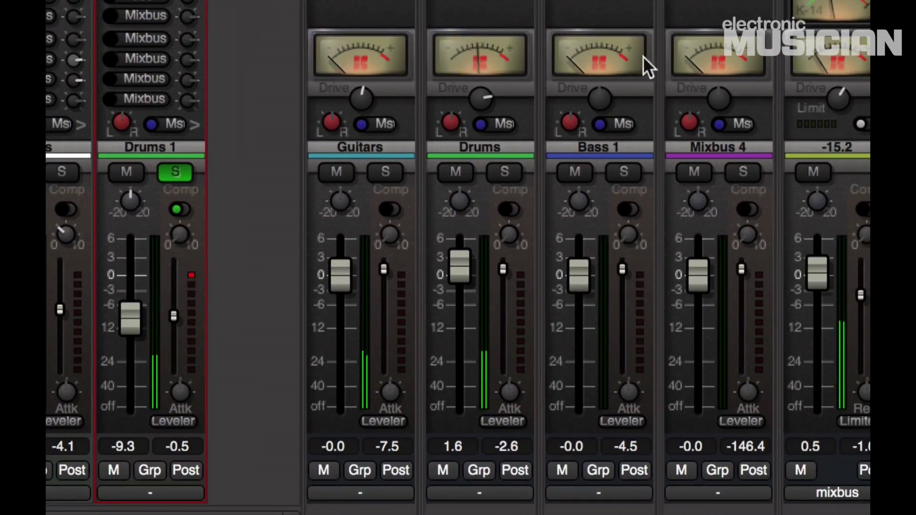
{"action": "left_click", "coordinate": [175, 172]}
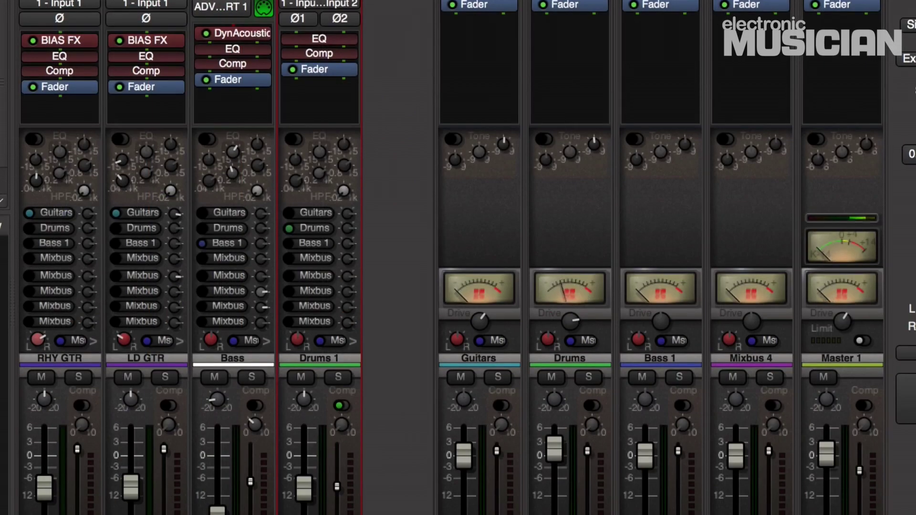
{"action": "left_click", "coordinate": [29, 0]}
{"action": "mouse_move", "coordinate": [264, 234]}
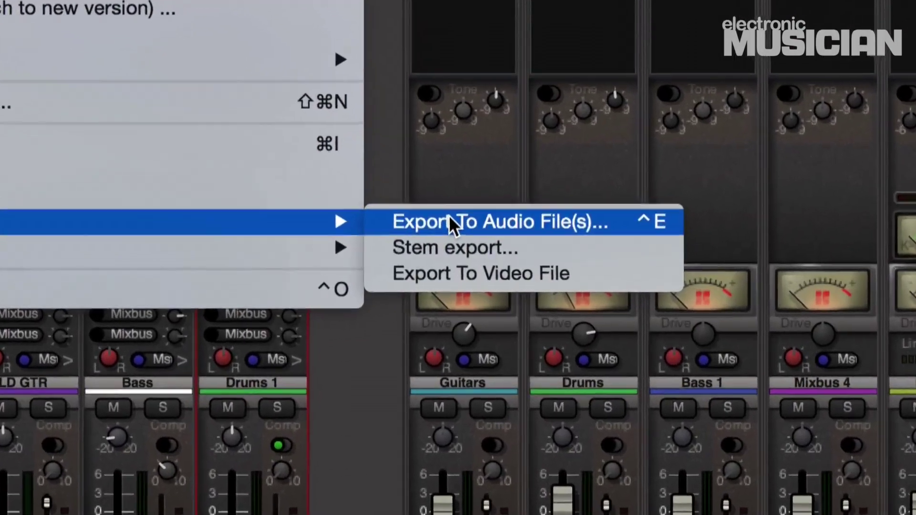
{"action": "left_click", "coordinate": [466, 235]}
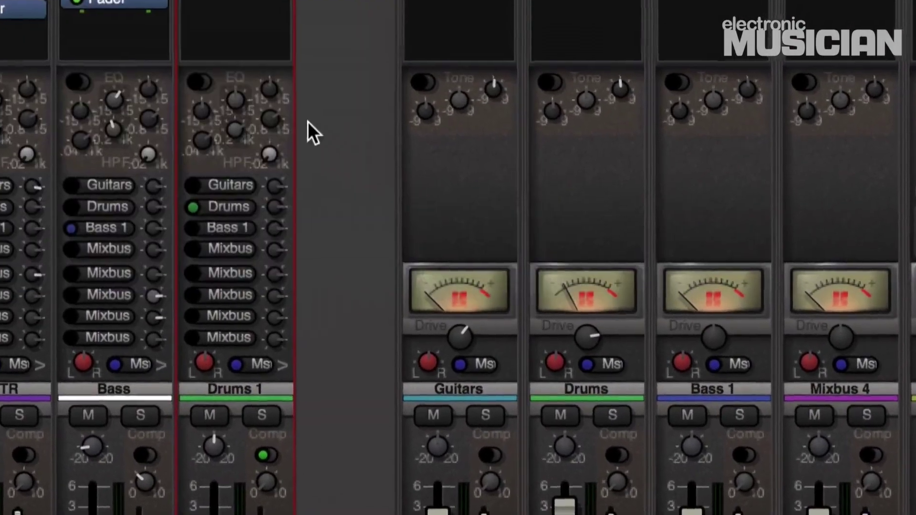
{"action": "left_click", "coordinate": [343, 179]}
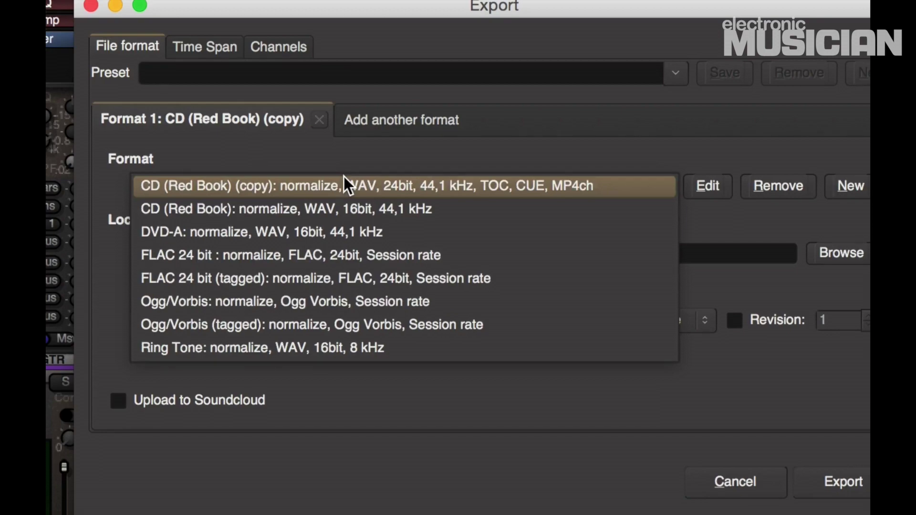
{"action": "left_click", "coordinate": [344, 177]}
{"action": "left_click", "coordinate": [89, 5]}
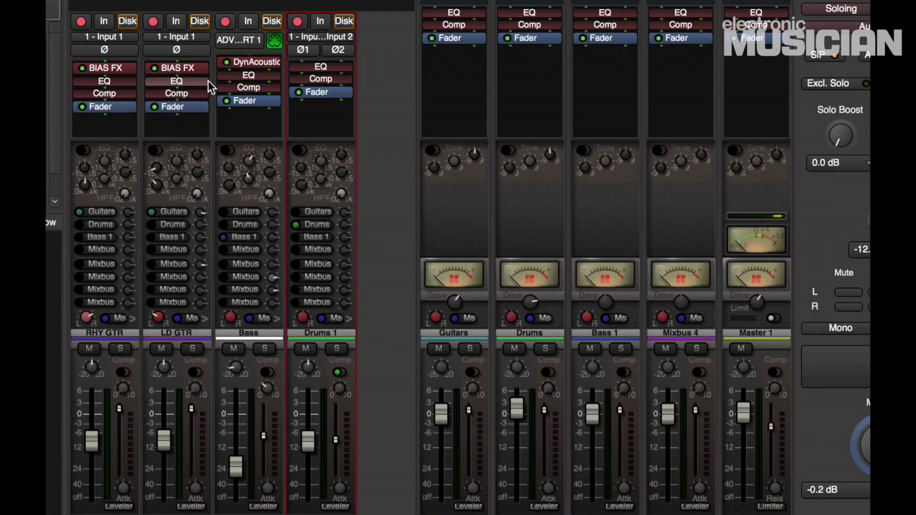
{"action": "left_click", "coordinate": [72, 1]}
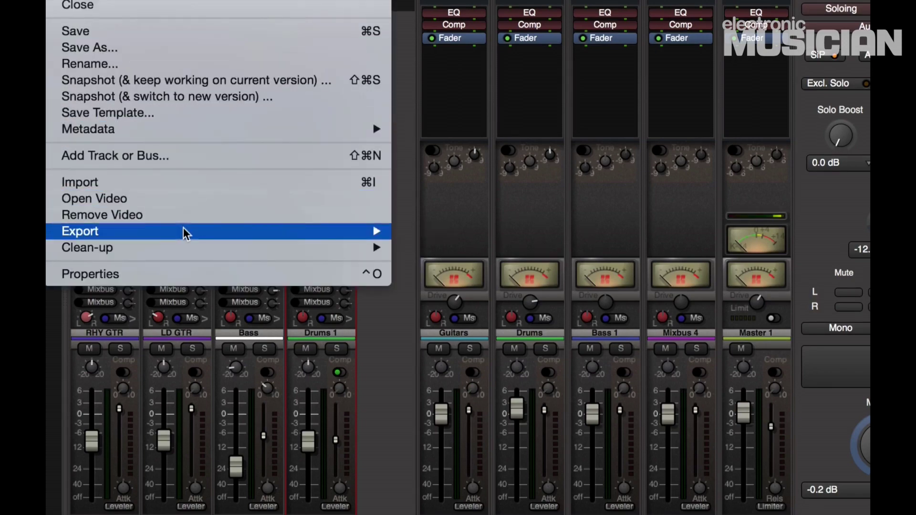
{"action": "mouse_move", "coordinate": [184, 231]}
{"action": "left_click", "coordinate": [417, 247]}
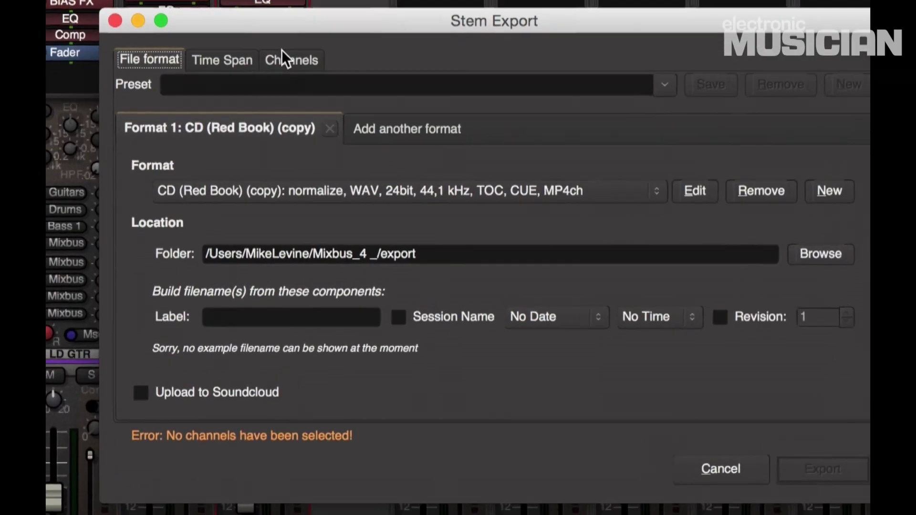
{"action": "left_click", "coordinate": [283, 54]}
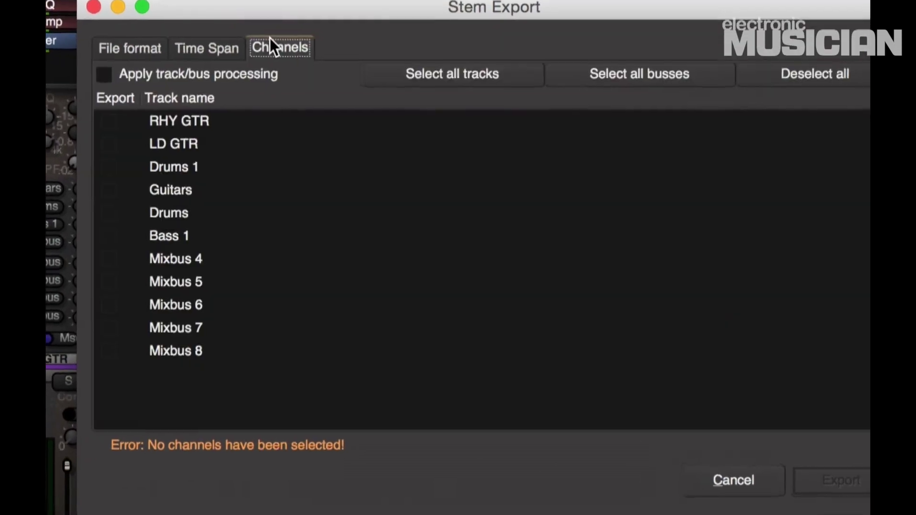